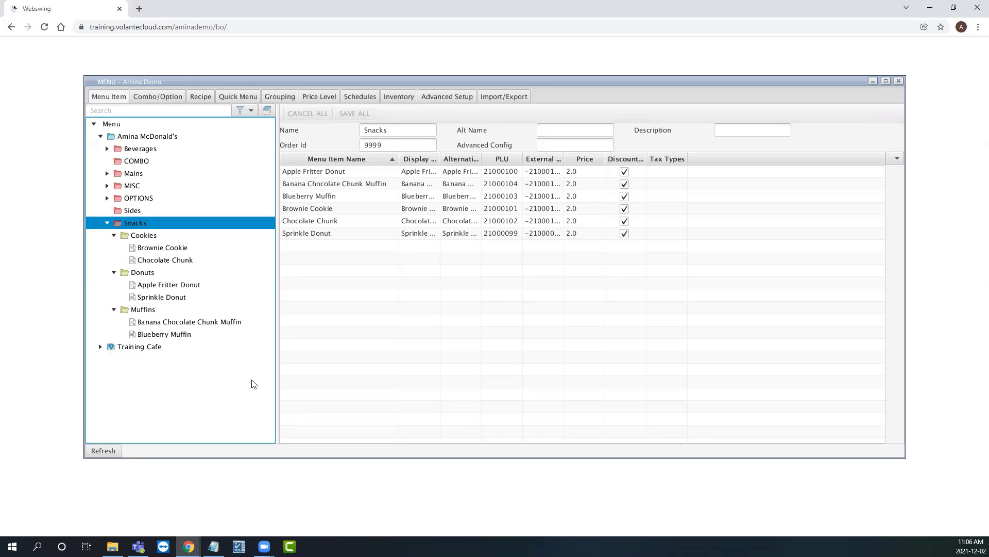
Step: Open the Quick Menu editor and switch between Default Menu Set and AminaMenu screens
{"action": "left_click", "coordinate": [236, 96]}
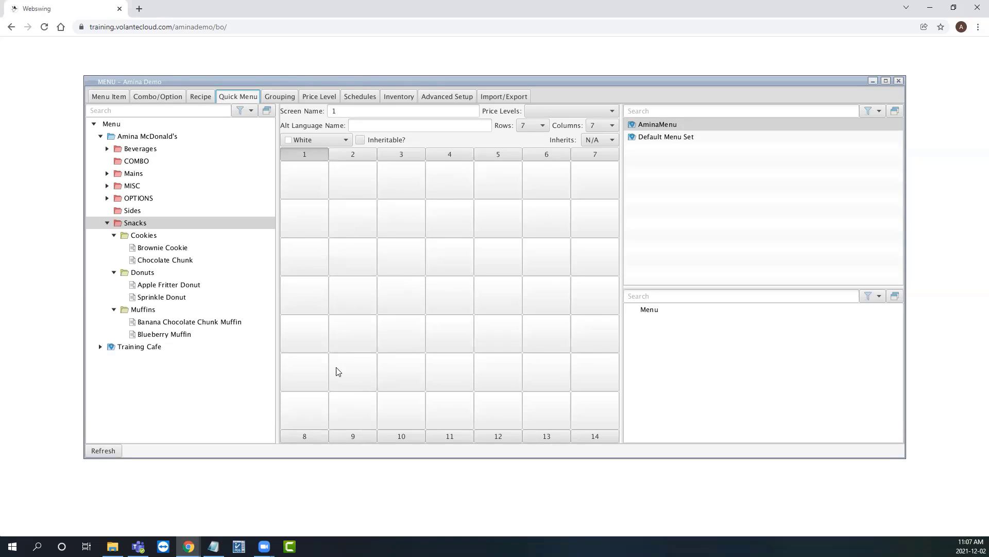
{"action": "left_click", "coordinate": [680, 138]}
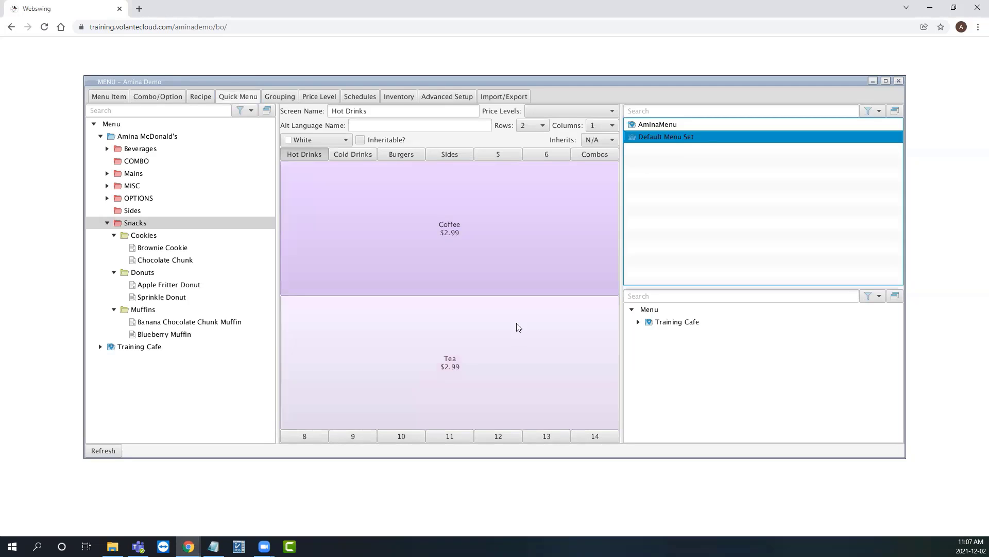
{"action": "left_click", "coordinate": [699, 128]}
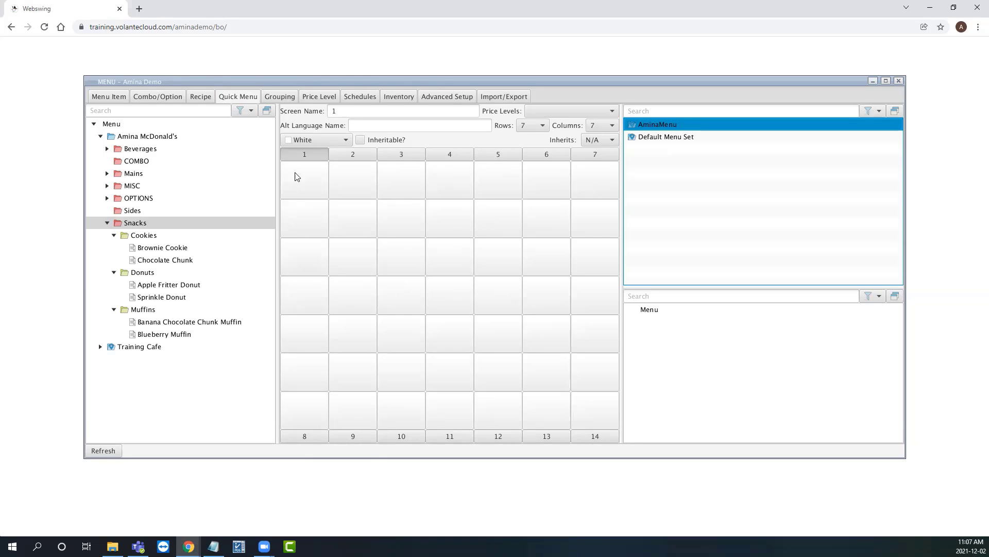
Step: Browse AminaMenu's quick menu screens 2 through 5, then return to screen 1
{"action": "left_click", "coordinate": [349, 156]}
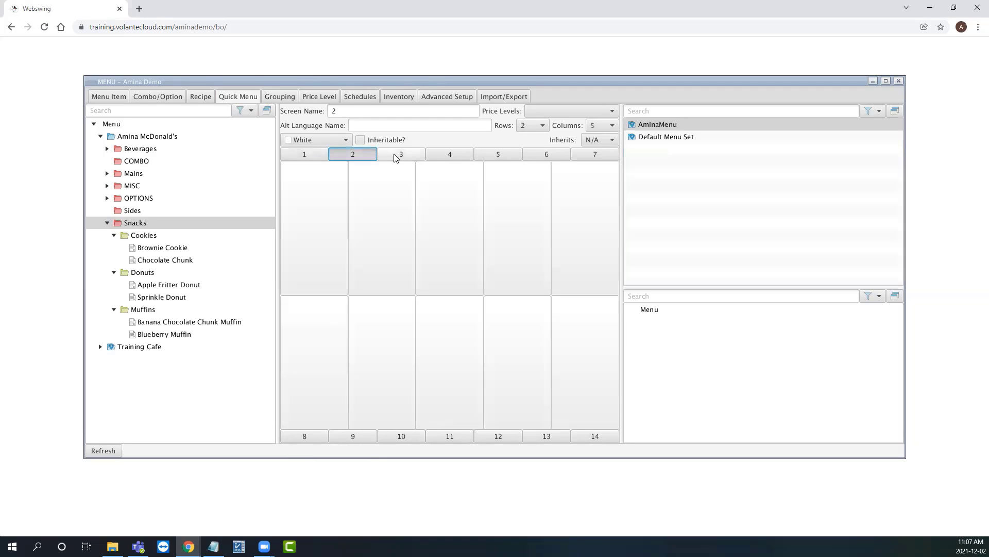
{"action": "left_click", "coordinate": [402, 154]}
{"action": "left_click", "coordinate": [453, 155]}
{"action": "left_click", "coordinate": [500, 153]}
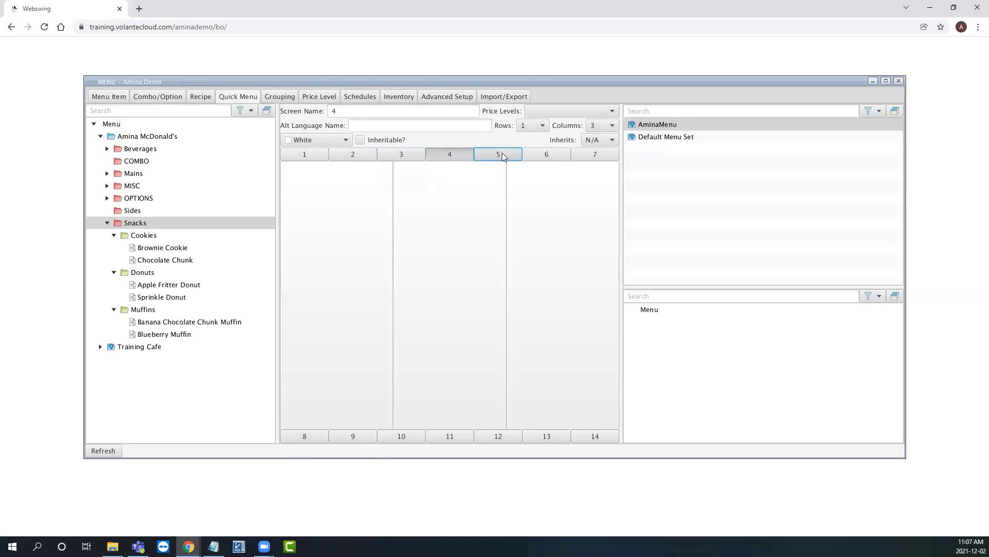
{"action": "left_click", "coordinate": [323, 154]}
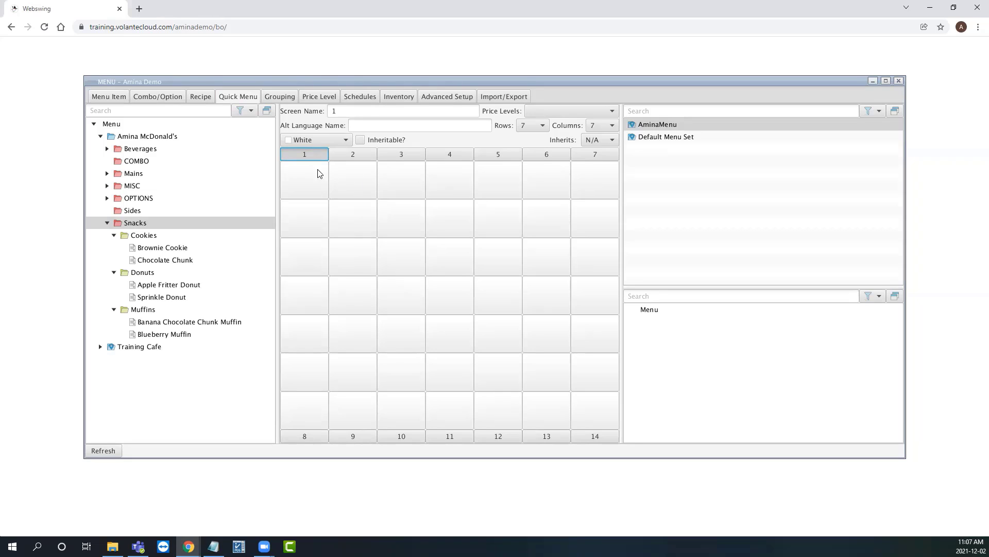
Step: Name the first screen 'Snacks' and keep its grid at 7 rows by 7 columns
{"action": "double_click", "coordinate": [341, 111]}
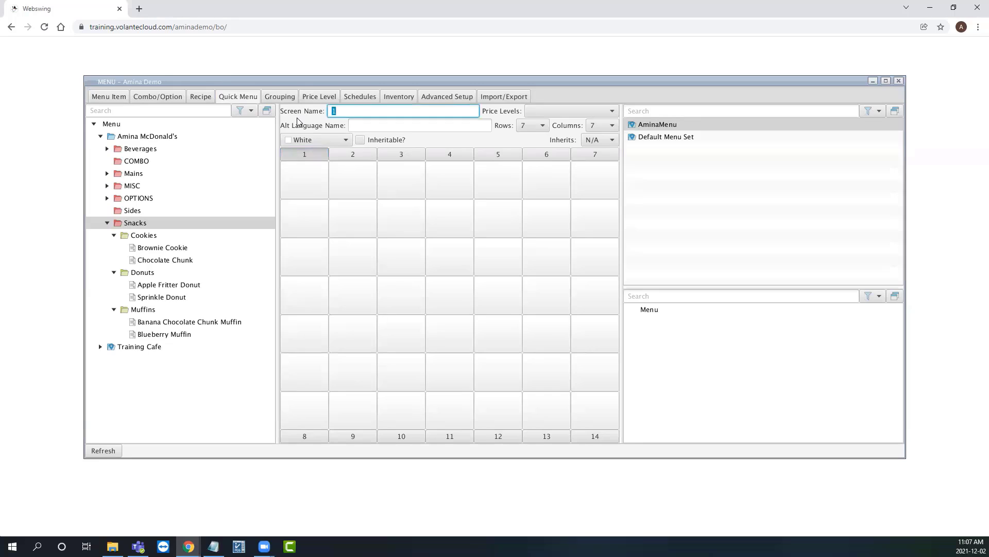
{"action": "type", "text": "Snacks"}
{"action": "left_click", "coordinate": [544, 128]}
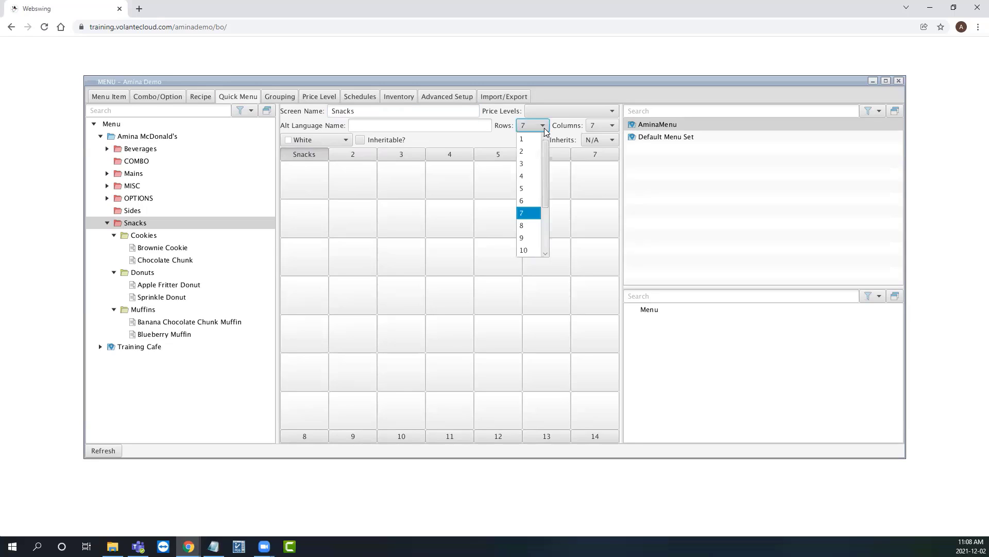
{"action": "left_click", "coordinate": [544, 128]}
{"action": "left_click", "coordinate": [610, 126]}
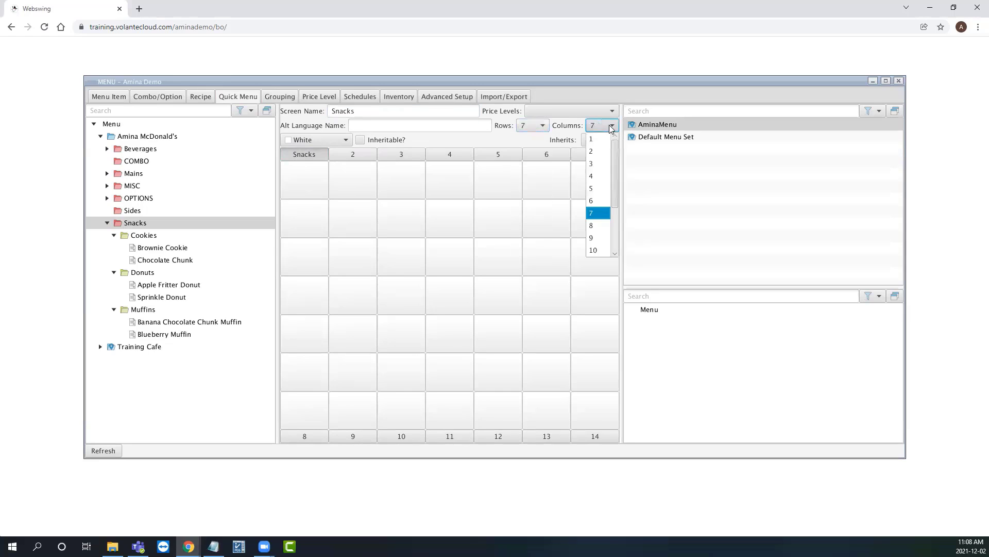
{"action": "left_click", "coordinate": [611, 125]}
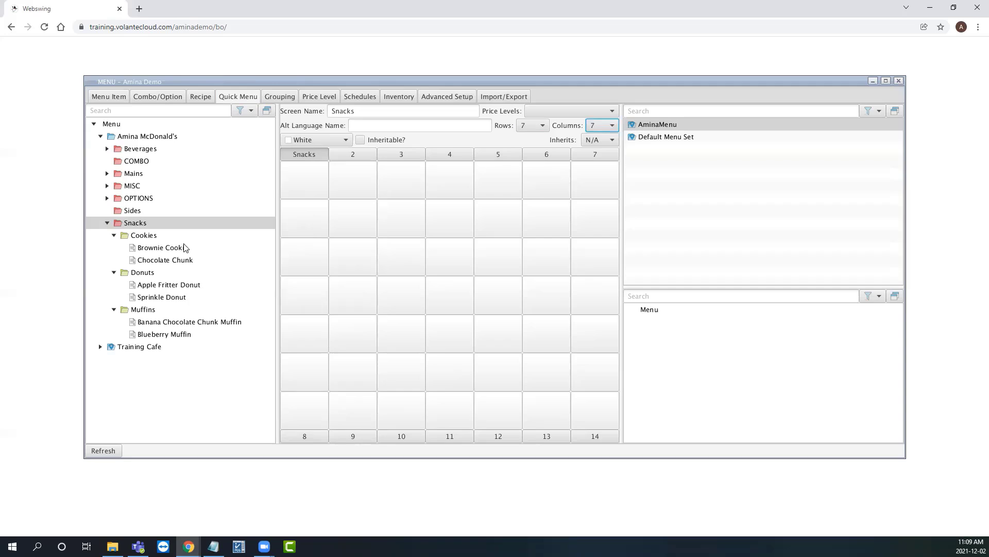
Step: Place Brownie Cookie, Chocolate Chunk, Apple Fritter Donut, Sprinkle Donut, Banana Chocolate Chunk Muffin and Blueberry Muffin, two per row
{"action": "left_click_drag", "start_coordinate": [187, 249], "coordinate": [300, 181]}
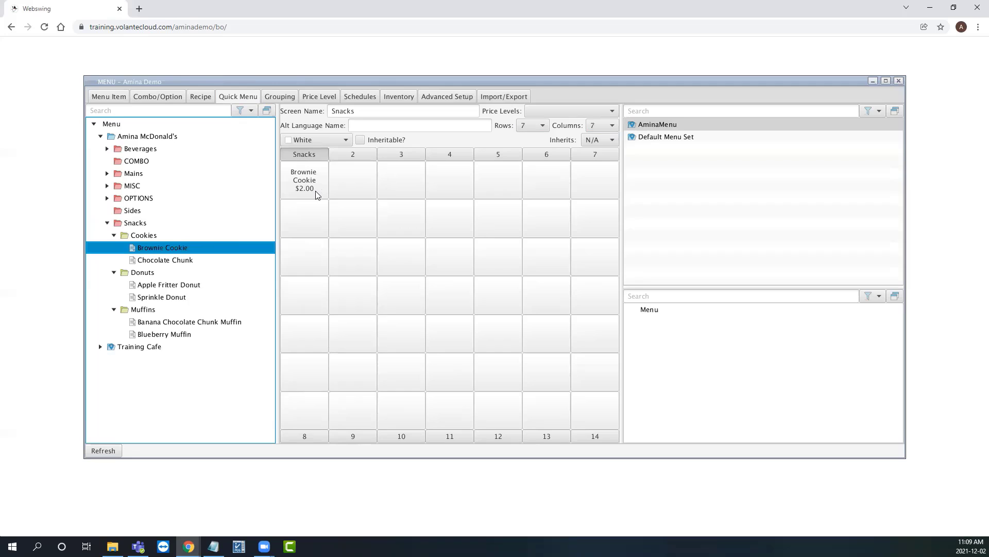
{"action": "left_click_drag", "start_coordinate": [181, 261], "coordinate": [347, 184]}
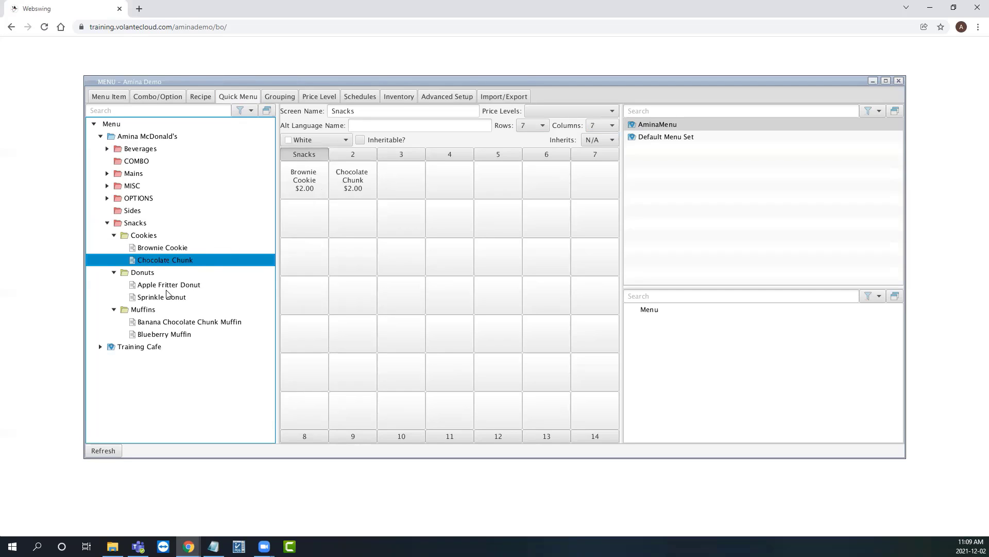
{"action": "left_click_drag", "start_coordinate": [173, 287], "coordinate": [308, 224]}
{"action": "left_click_drag", "start_coordinate": [166, 297], "coordinate": [353, 223]}
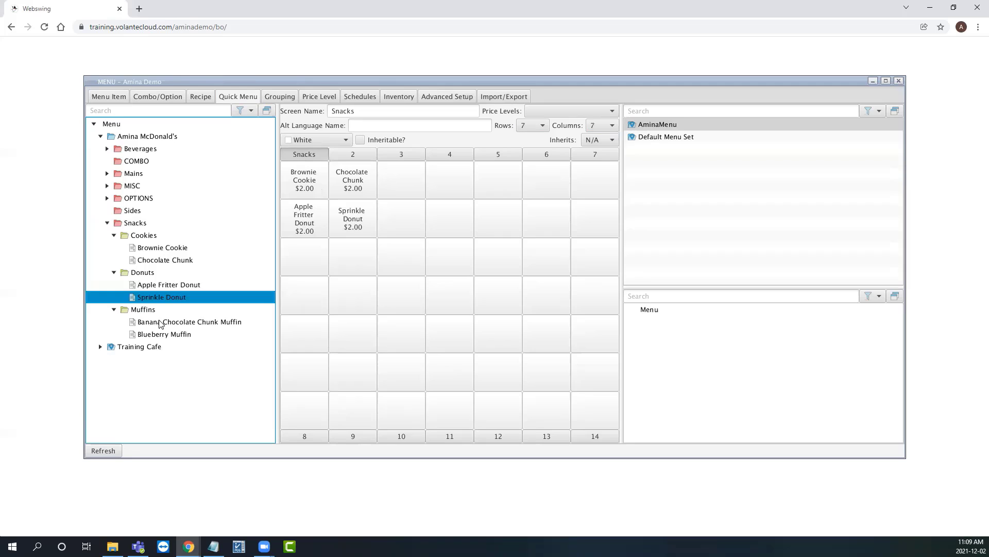
{"action": "left_click_drag", "start_coordinate": [160, 322], "coordinate": [305, 259]}
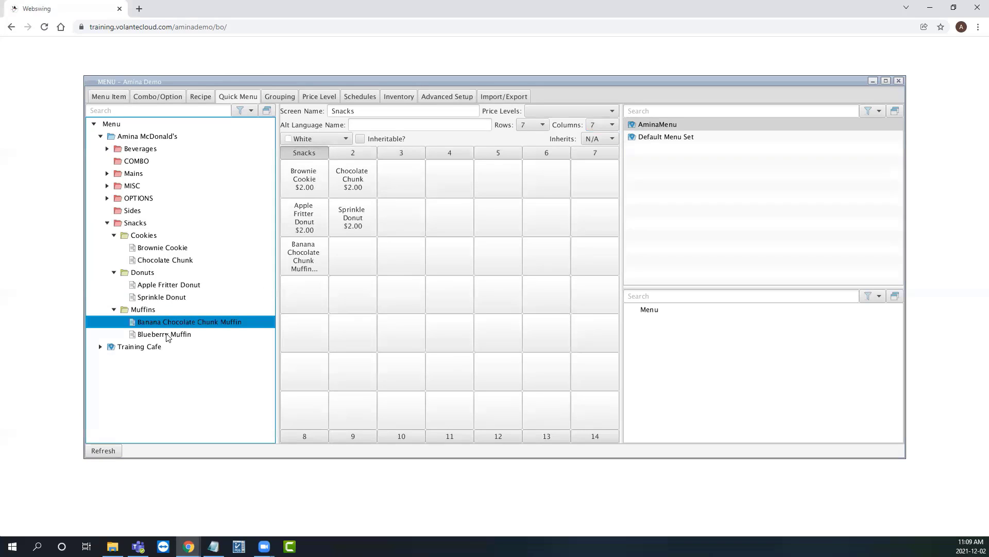
{"action": "left_click_drag", "start_coordinate": [163, 336], "coordinate": [350, 265]}
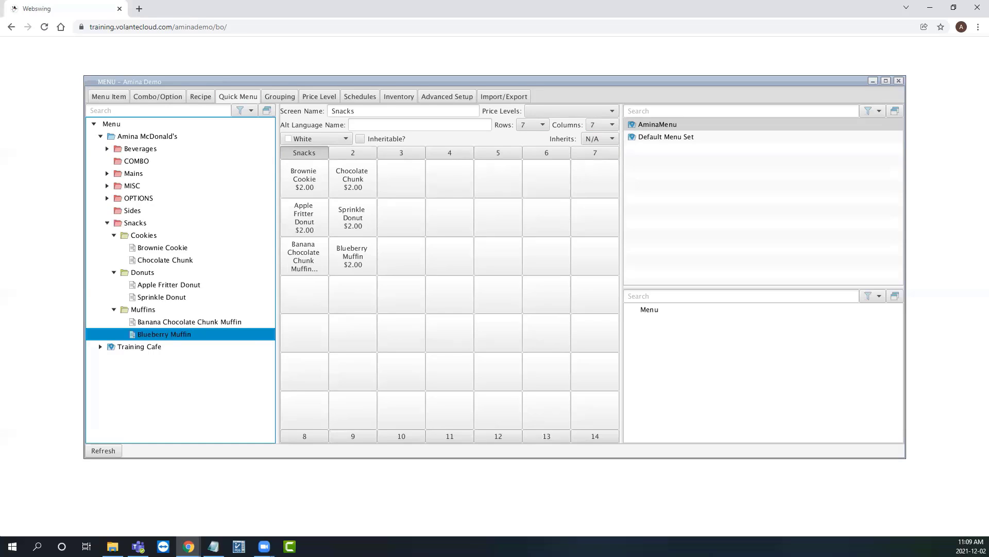
Step: Colour the Chocolate Chunk button pale yellow (#ffffb3)
{"action": "left_click", "coordinate": [345, 182]}
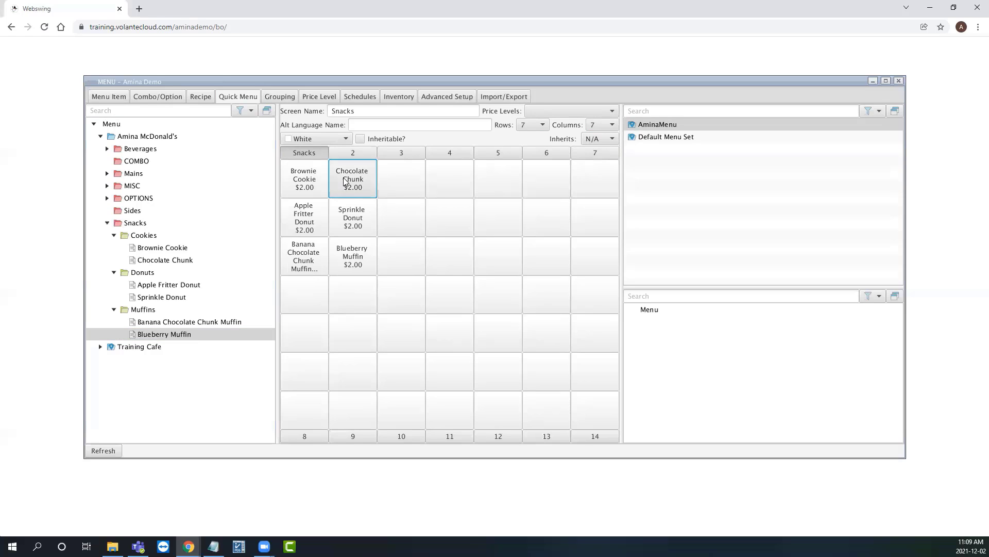
{"action": "left_click", "coordinate": [331, 137]}
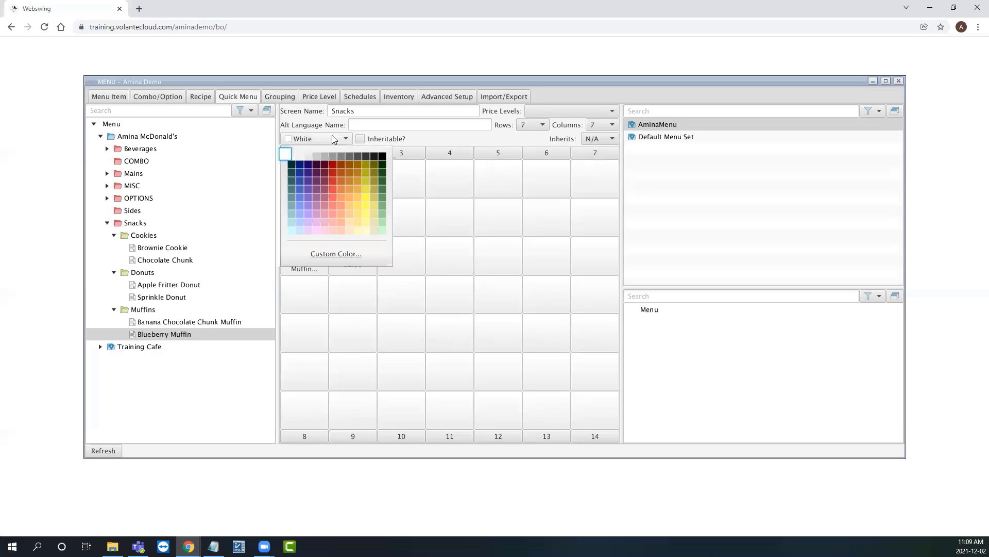
{"action": "left_click", "coordinate": [359, 231]}
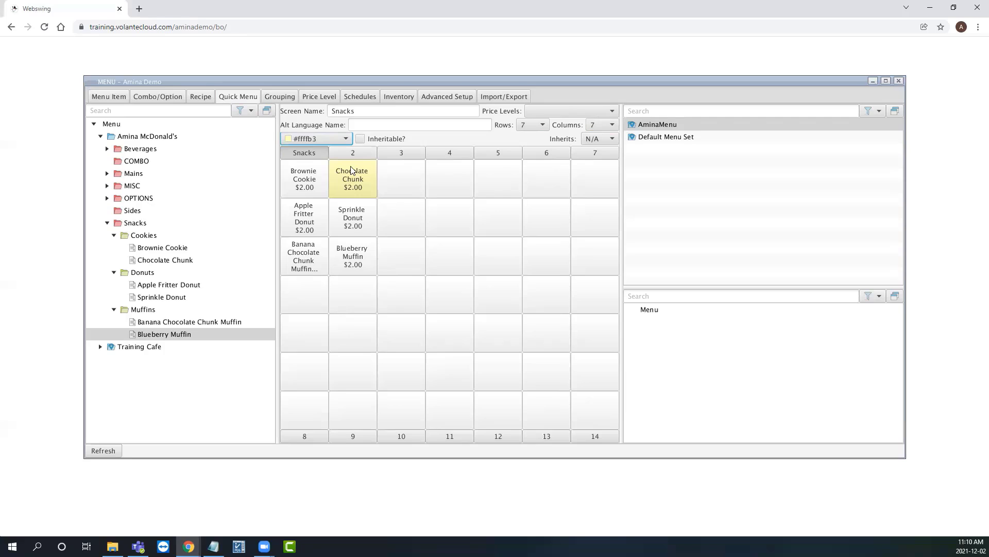
Step: Try selecting several snack buttons together, then clear the selection
{"action": "left_click", "coordinate": [358, 184]}
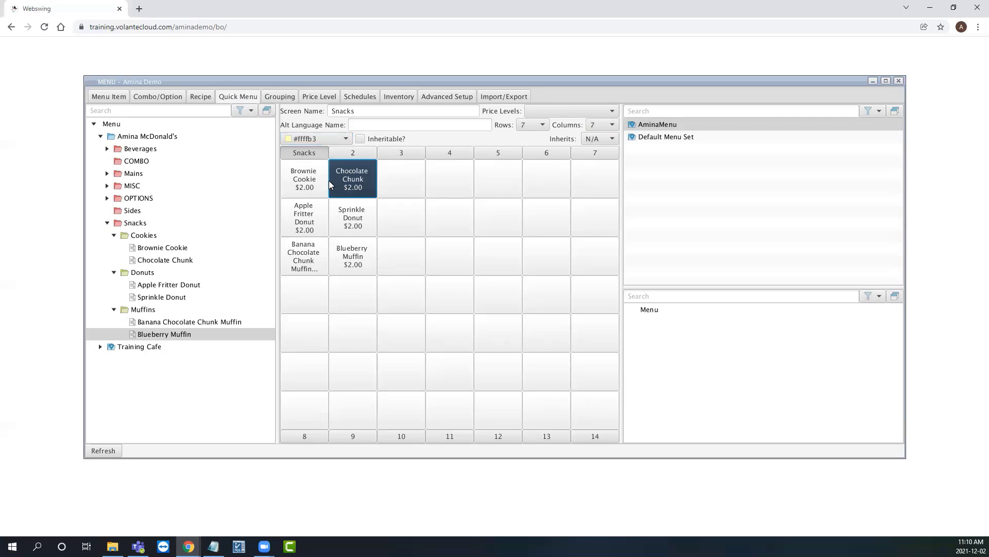
{"action": "left_click", "coordinate": [317, 184], "text": "ctrl"}
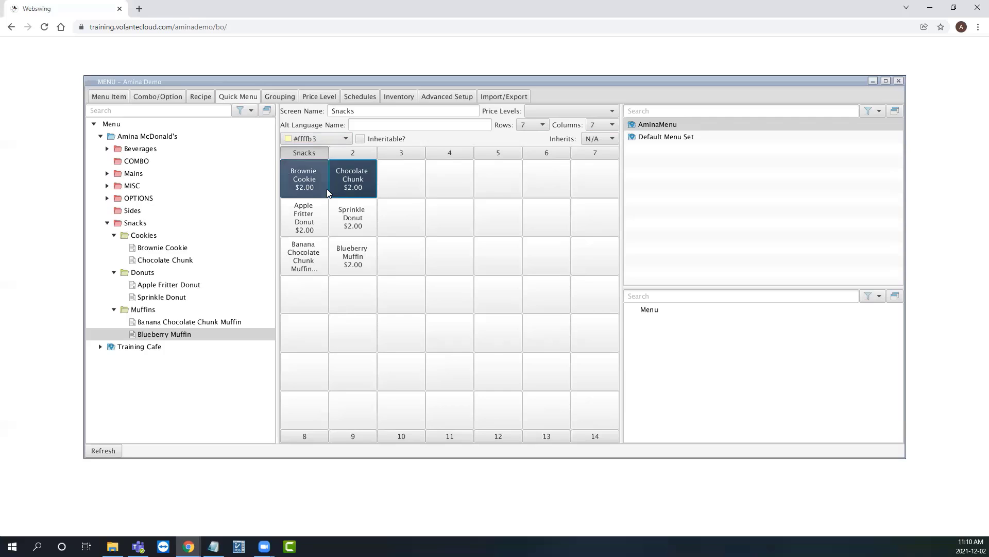
{"action": "left_click", "coordinate": [407, 194]}
{"action": "left_click_drag", "start_coordinate": [360, 189], "coordinate": [357, 255]}
{"action": "left_click", "coordinate": [396, 193]}
{"action": "left_click", "coordinate": [410, 191]}
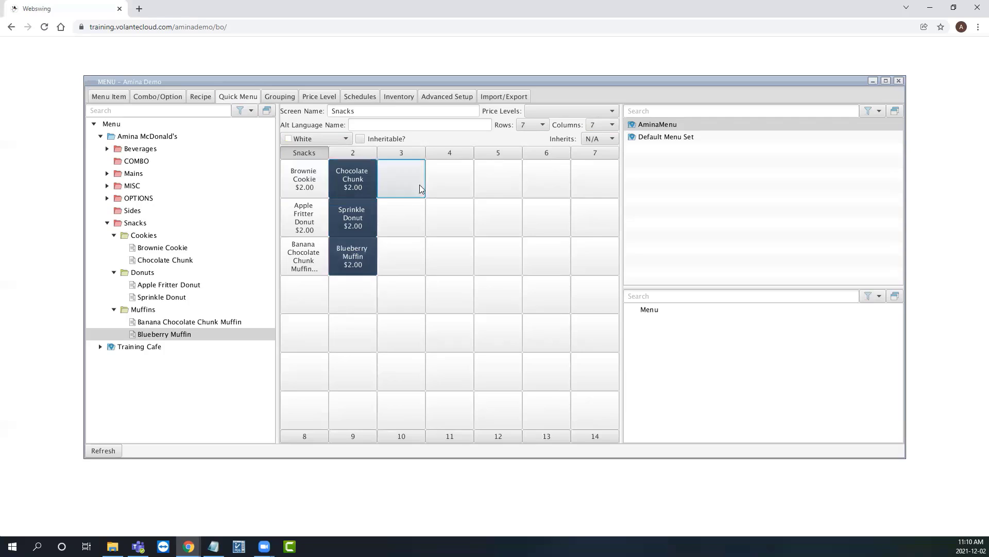
{"action": "left_click_drag", "start_coordinate": [366, 184], "coordinate": [355, 303]}
{"action": "left_click", "coordinate": [355, 296]}
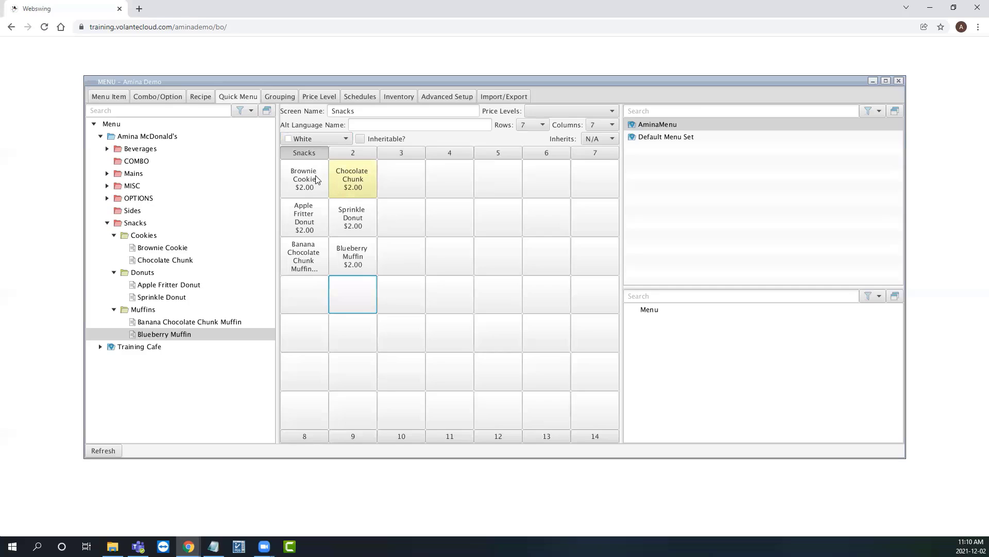
Step: Select all six snack buttons and colour them pale green (#ccffcc)
{"action": "left_click", "coordinate": [309, 195]}
{"action": "mouse_move", "coordinate": [310, 195]}
{"action": "left_mouse_down"}
{"action": "mouse_move", "coordinate": [306, 244]}
{"action": "mouse_move", "coordinate": [317, 262]}
{"action": "mouse_move", "coordinate": [359, 264]}
{"action": "mouse_move", "coordinate": [364, 179]}
{"action": "left_mouse_up"}
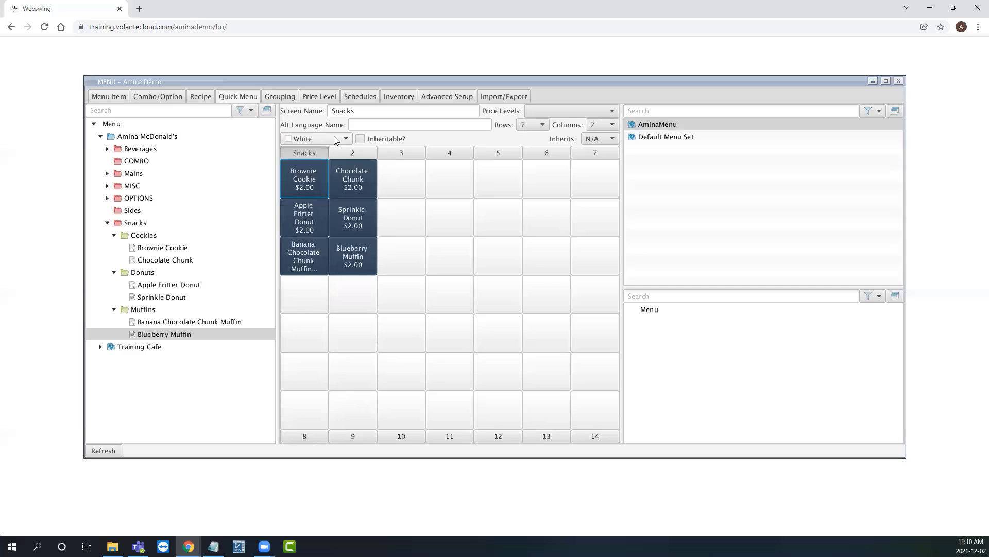
{"action": "left_click", "coordinate": [333, 136]}
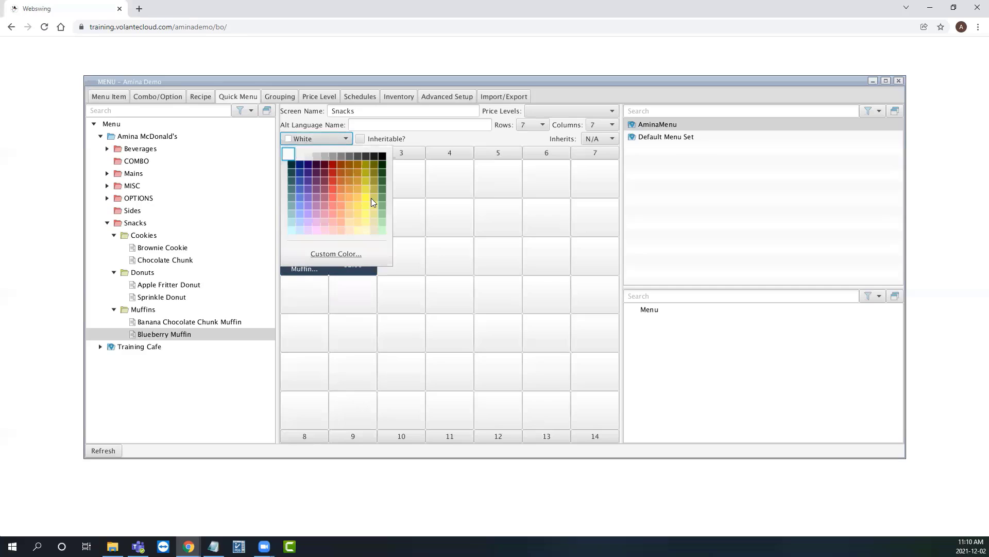
{"action": "left_click", "coordinate": [376, 229]}
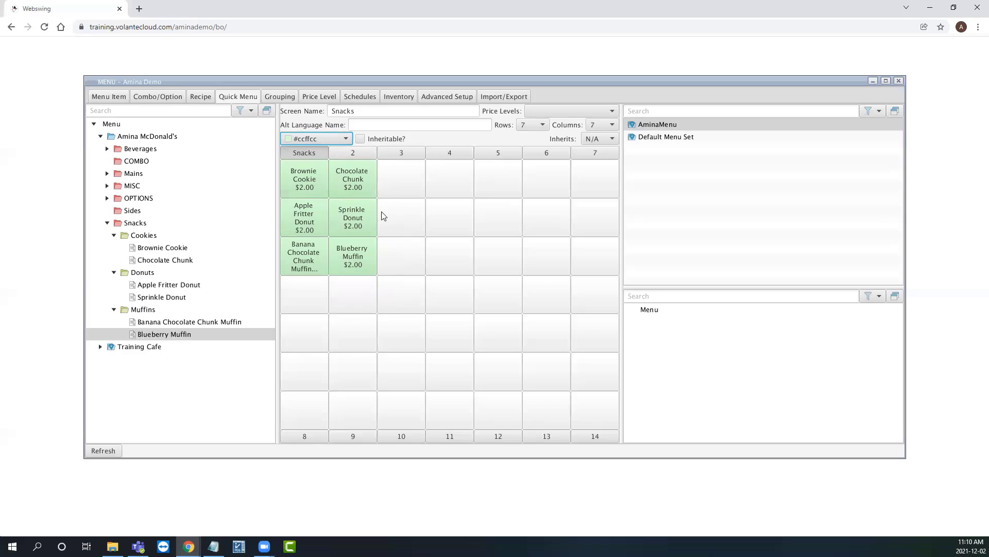
{"action": "right_click", "coordinate": [348, 180]}
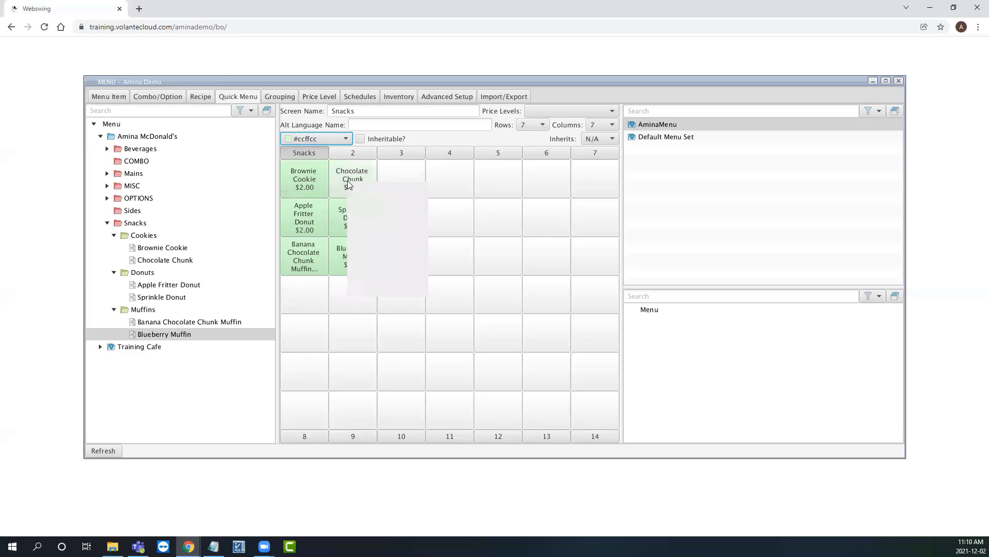
Step: Cut Chocolate Chunk and paste it into the empty third cell of the top row
{"action": "left_click", "coordinate": [382, 194]}
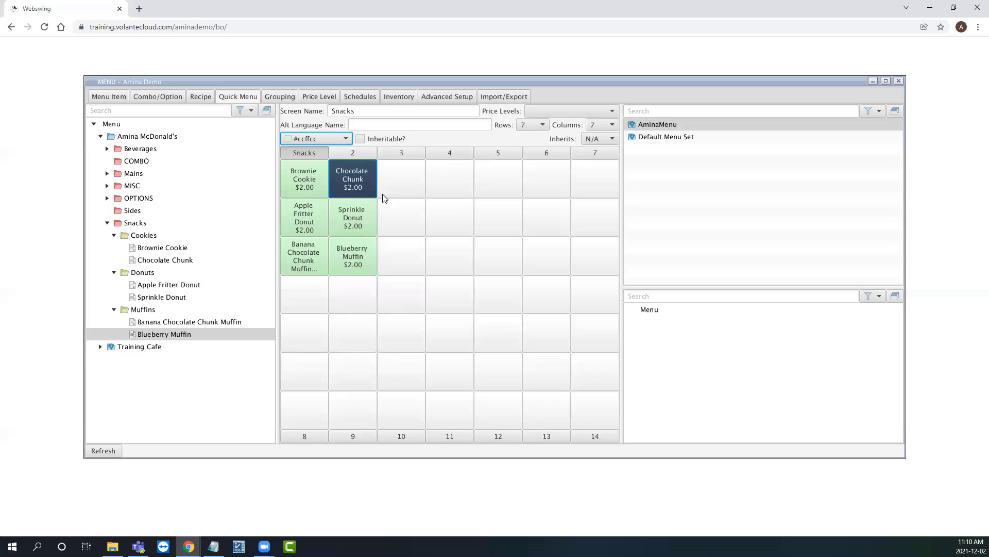
{"action": "left_click", "coordinate": [398, 175]}
{"action": "right_click", "coordinate": [400, 178]}
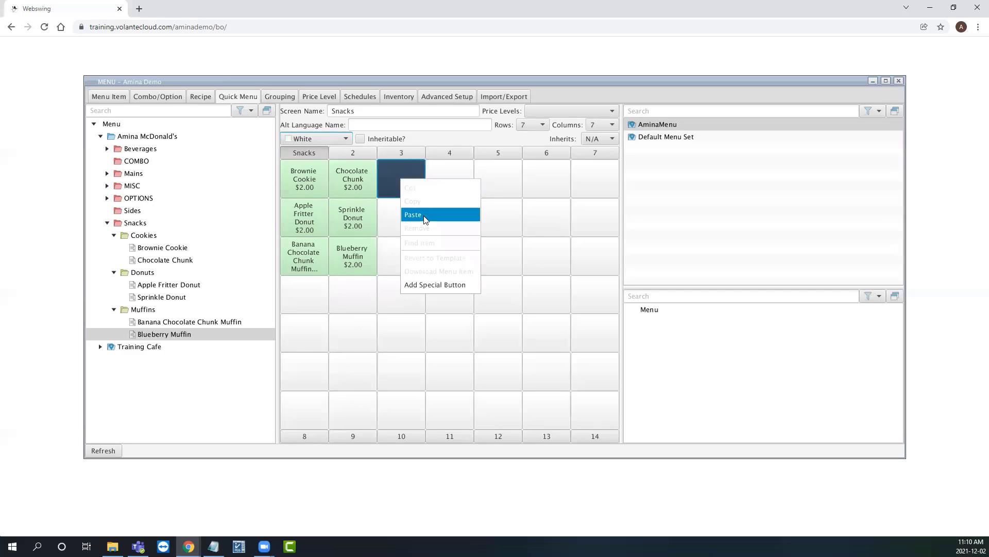
{"action": "left_click", "coordinate": [424, 215]}
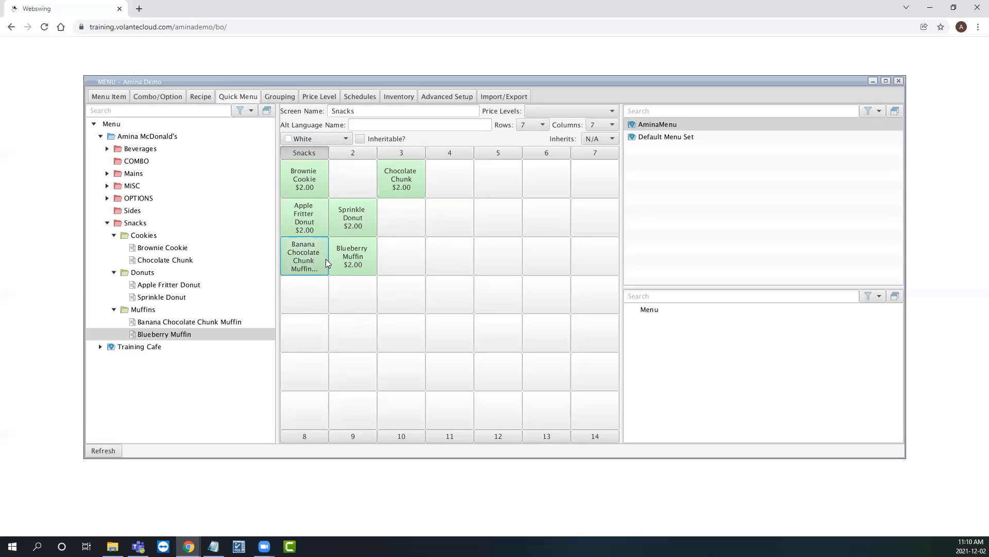
Step: Copy both muffin buttons into row 4, then copy the Chocolate Chunk button
{"action": "left_click_drag", "start_coordinate": [325, 259], "coordinate": [355, 264]}
{"action": "right_click", "coordinate": [355, 261]}
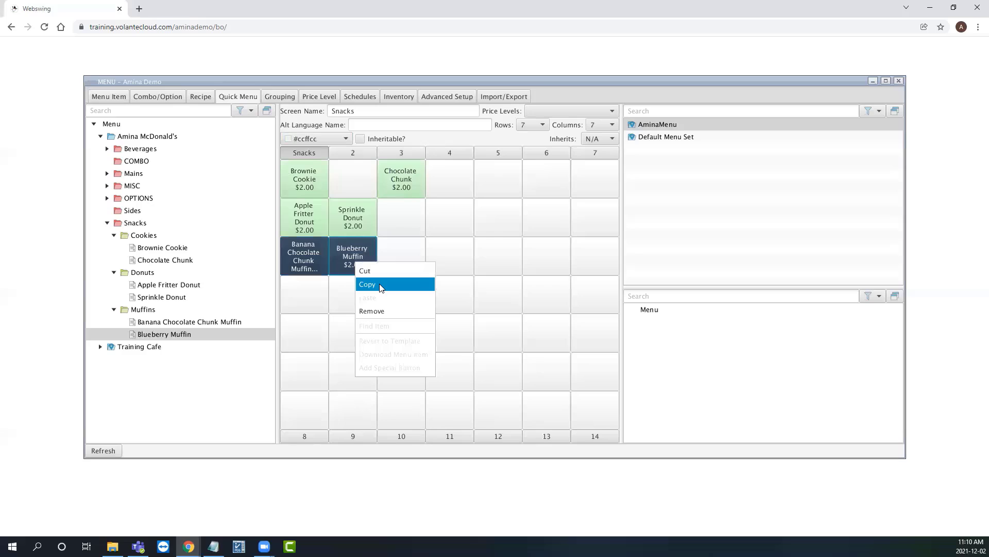
{"action": "left_click", "coordinate": [379, 285]}
{"action": "left_click", "coordinate": [306, 302]}
{"action": "right_click", "coordinate": [305, 302]}
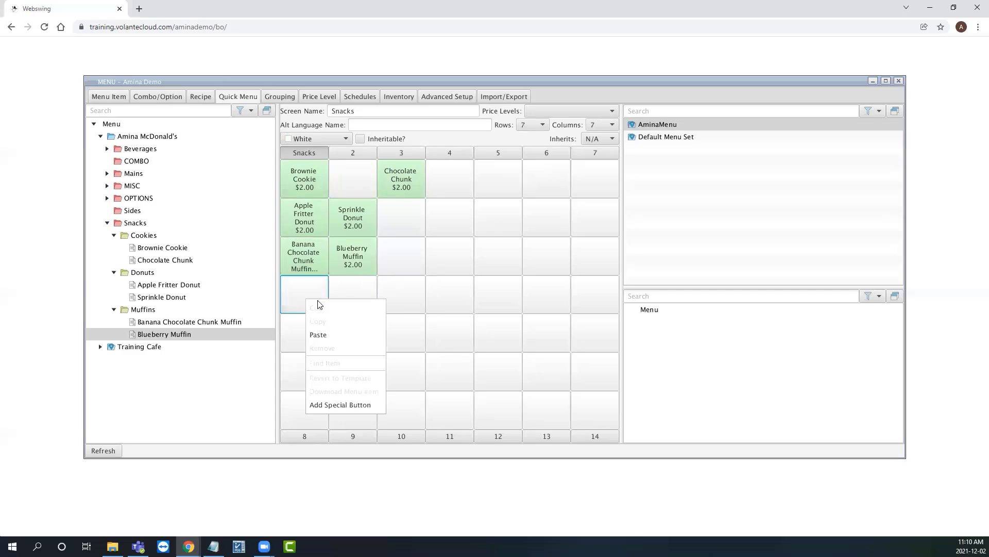
{"action": "left_click", "coordinate": [342, 336]}
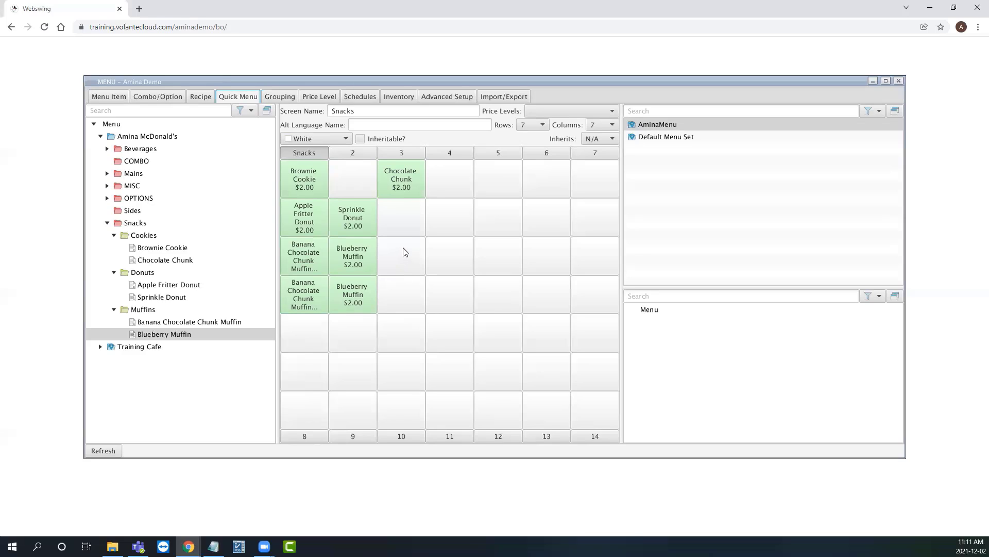
{"action": "right_click", "coordinate": [402, 183]}
{"action": "left_click", "coordinate": [435, 206]}
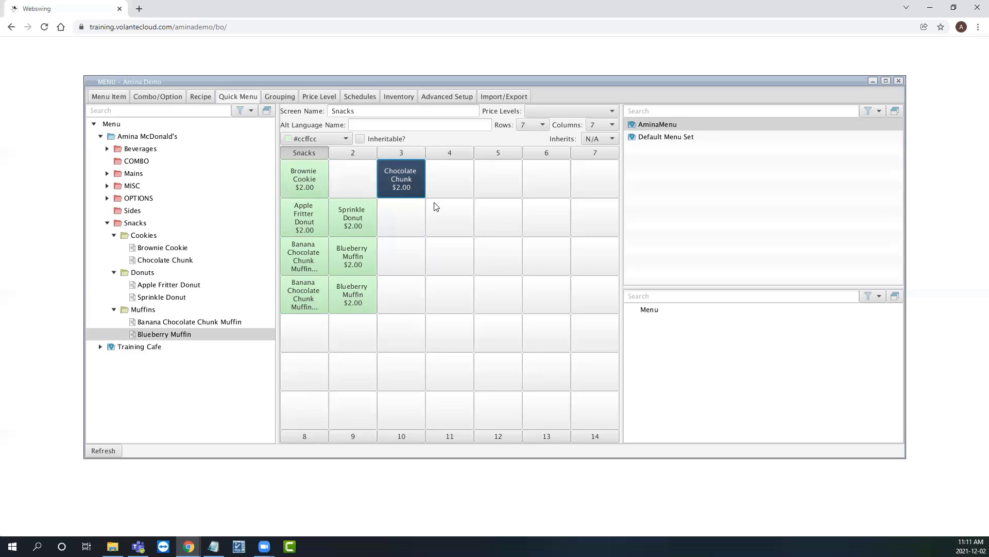
Step: On screen 2, paste Chocolate Chunk into the top-left cell
{"action": "left_click", "coordinate": [353, 153]}
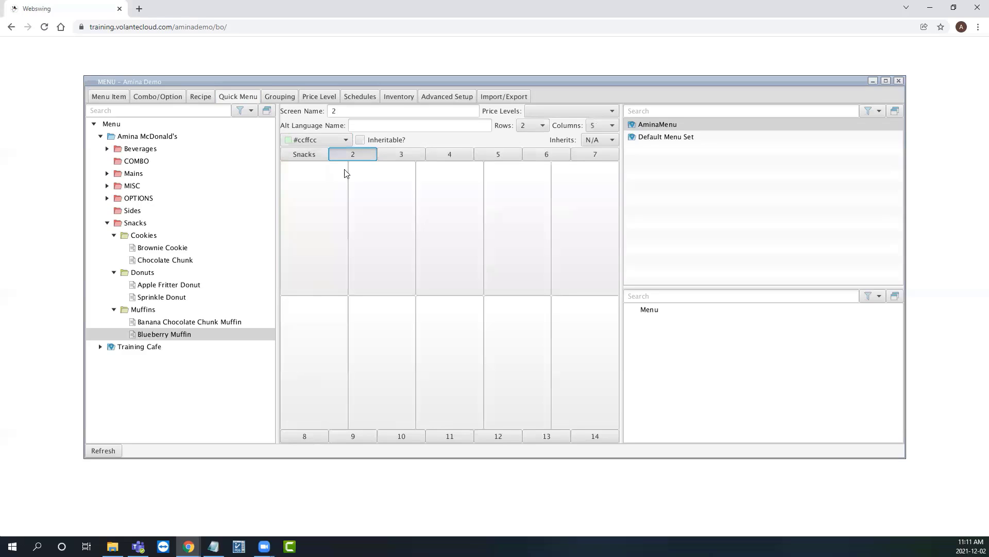
{"action": "left_click", "coordinate": [320, 190]}
{"action": "right_click", "coordinate": [320, 187]}
{"action": "left_click", "coordinate": [332, 223]}
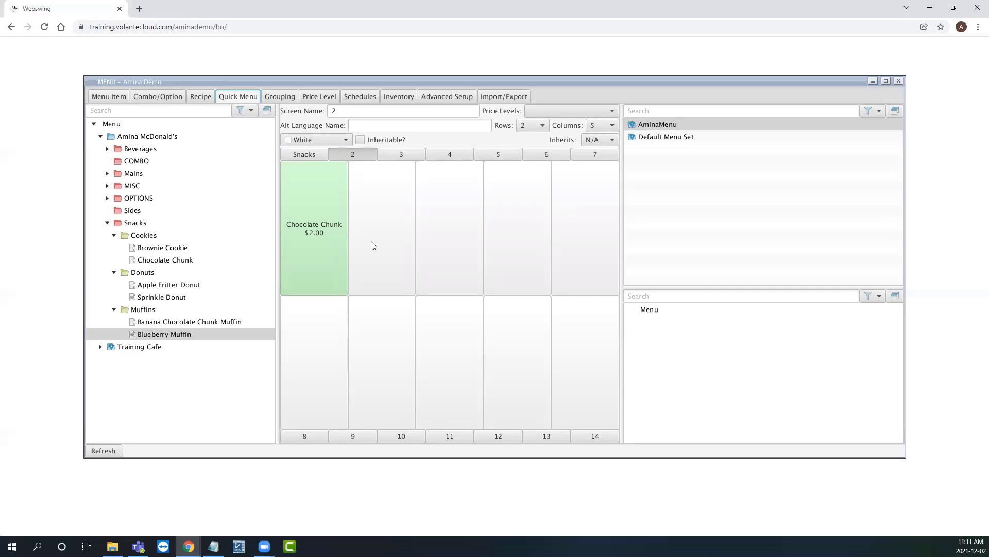
Step: Remove the pasted Chocolate Chunk button so screen 2 is empty again
{"action": "left_click", "coordinate": [333, 254]}
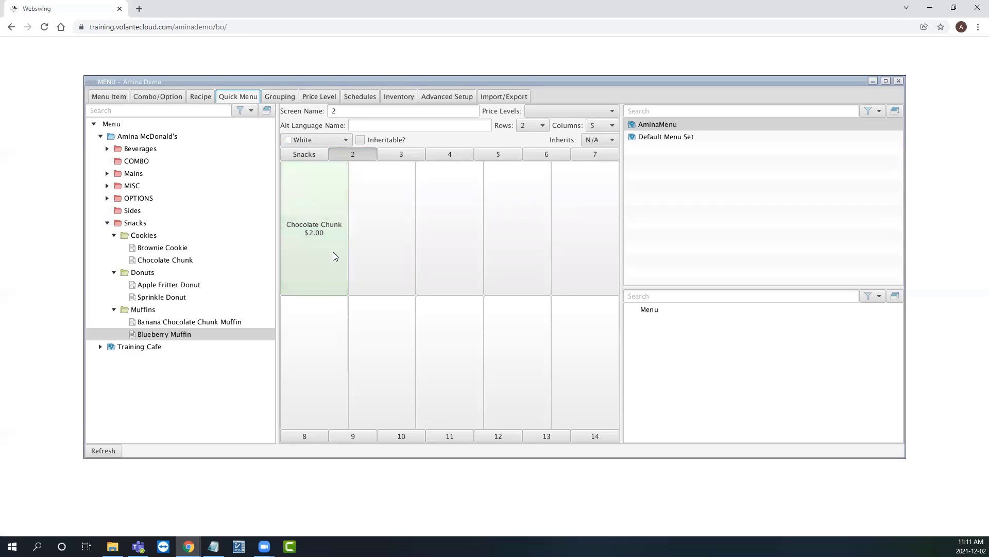
{"action": "right_click", "coordinate": [333, 253]}
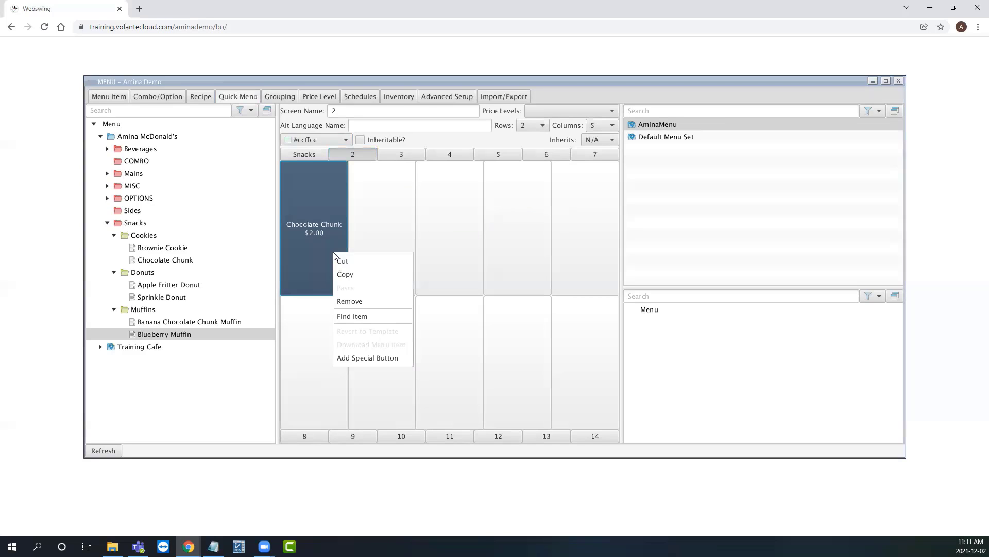
{"action": "left_click", "coordinate": [388, 301]}
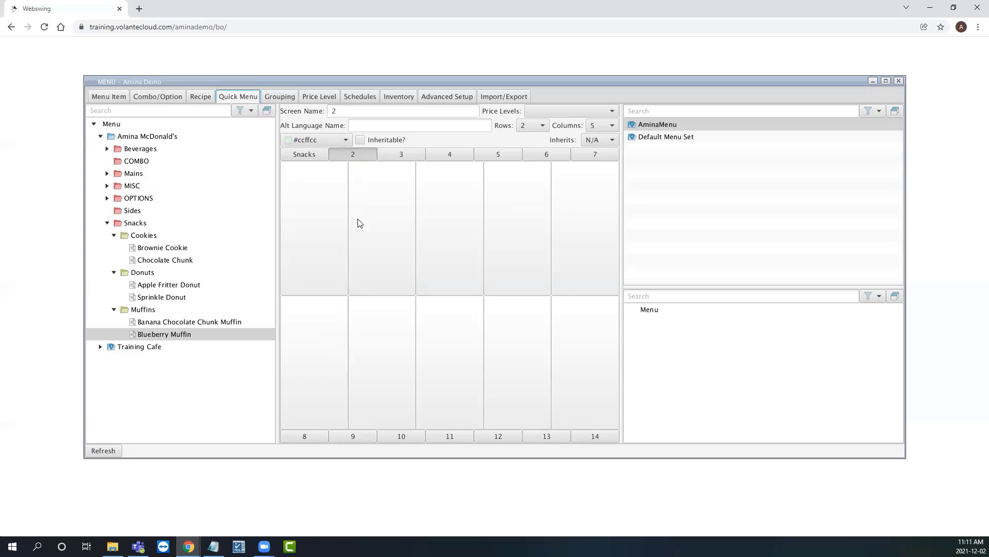
Step: Back on Snacks, use Find Item to locate Chocolate Chunk under Snacks > Cookies
{"action": "left_click", "coordinate": [309, 154]}
{"action": "left_click", "coordinate": [389, 204]}
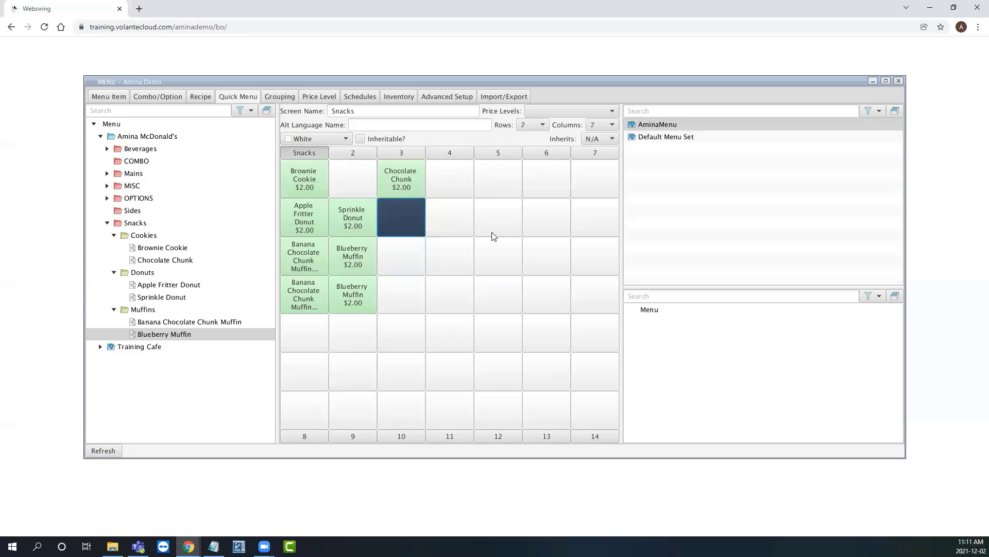
{"action": "right_click", "coordinate": [407, 178]}
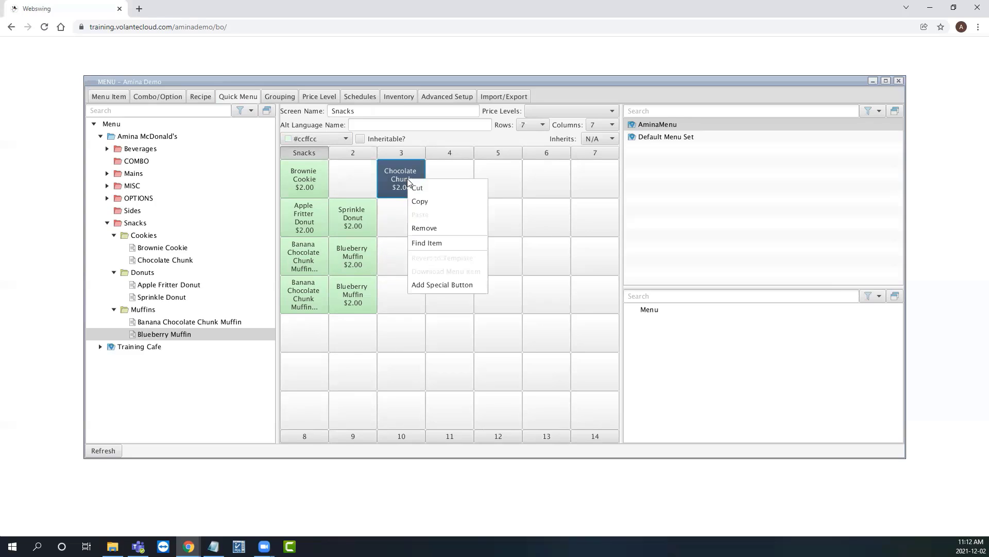
{"action": "left_click", "coordinate": [457, 243]}
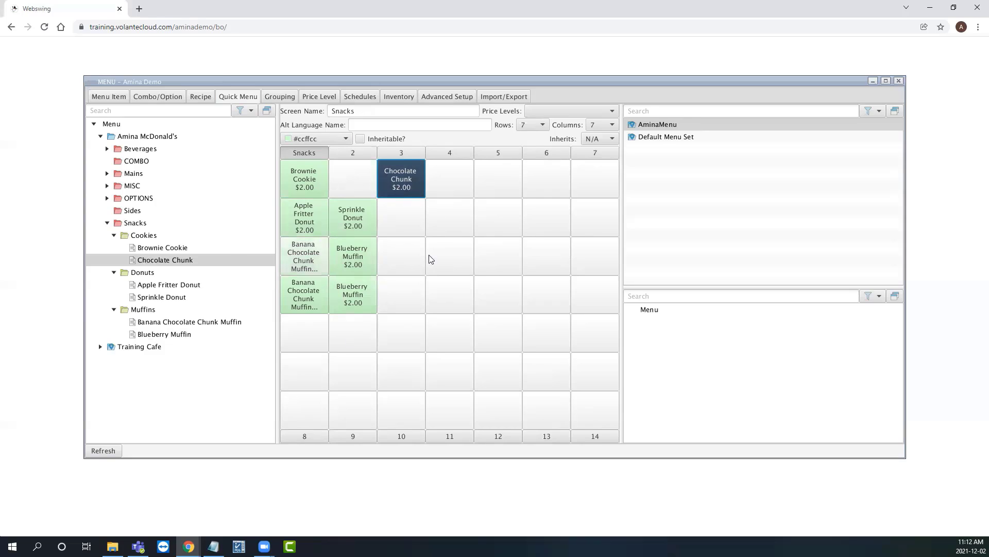
Step: Cut Chocolate Chunk and paste it back into the second cell of the top row
{"action": "right_click", "coordinate": [406, 179]}
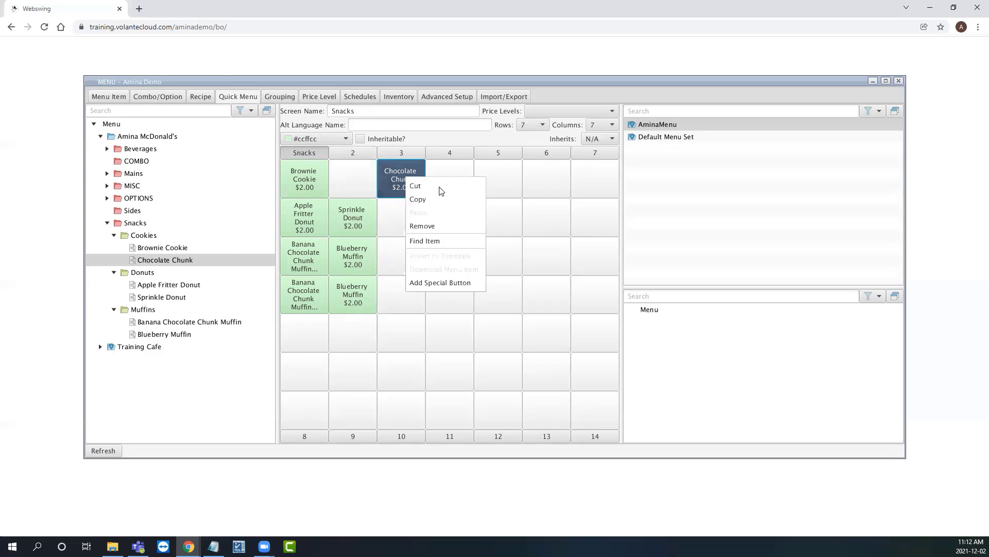
{"action": "left_click", "coordinate": [362, 189]}
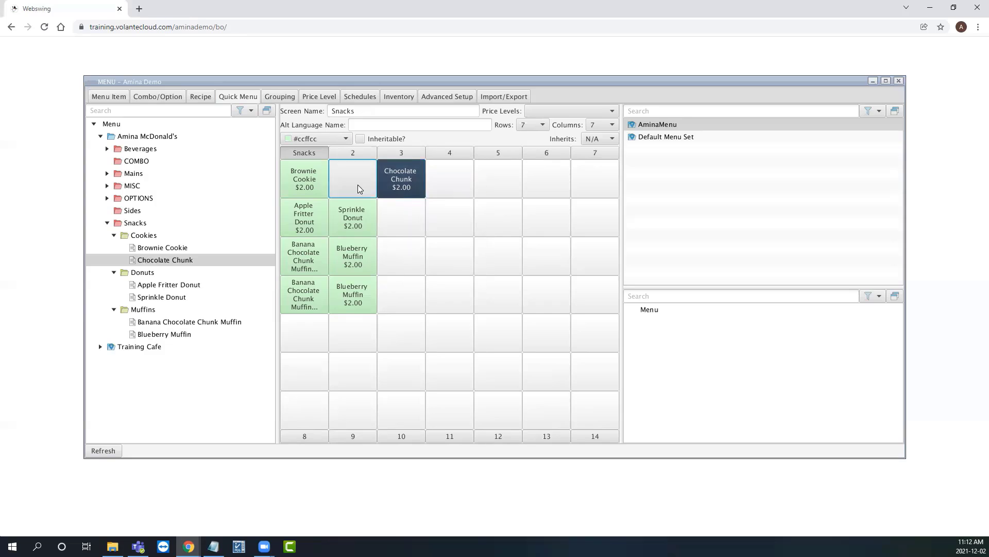
{"action": "left_click", "coordinate": [358, 184]}
{"action": "right_click", "coordinate": [357, 185]}
{"action": "left_click", "coordinate": [386, 226]}
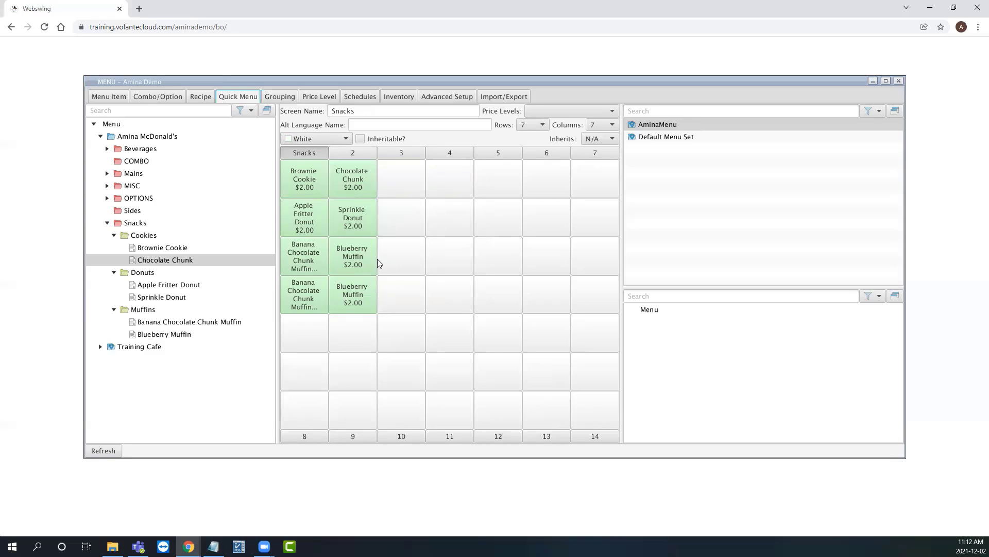
Step: Remove the duplicated muffin buttons from row 4
{"action": "left_click", "coordinate": [363, 294]}
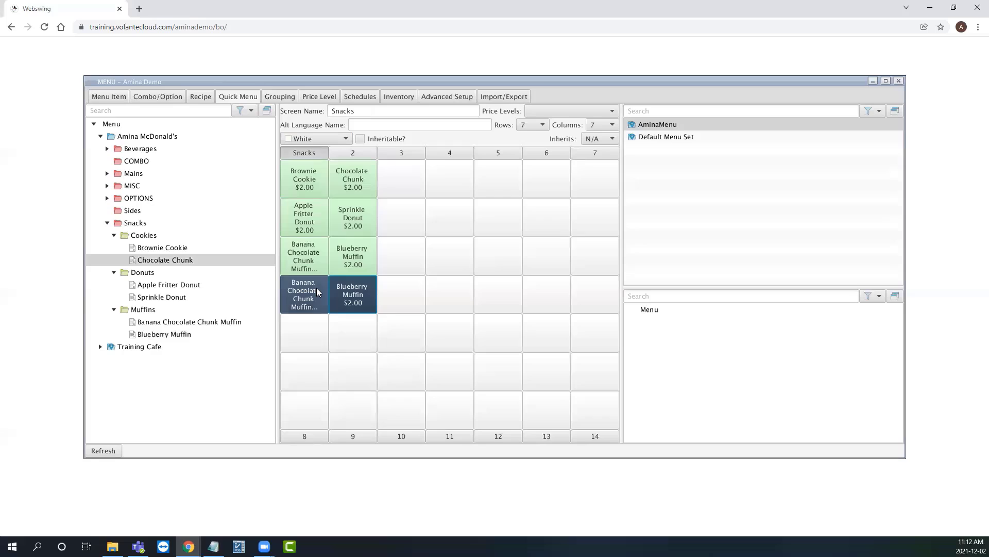
{"action": "right_click", "coordinate": [317, 287]}
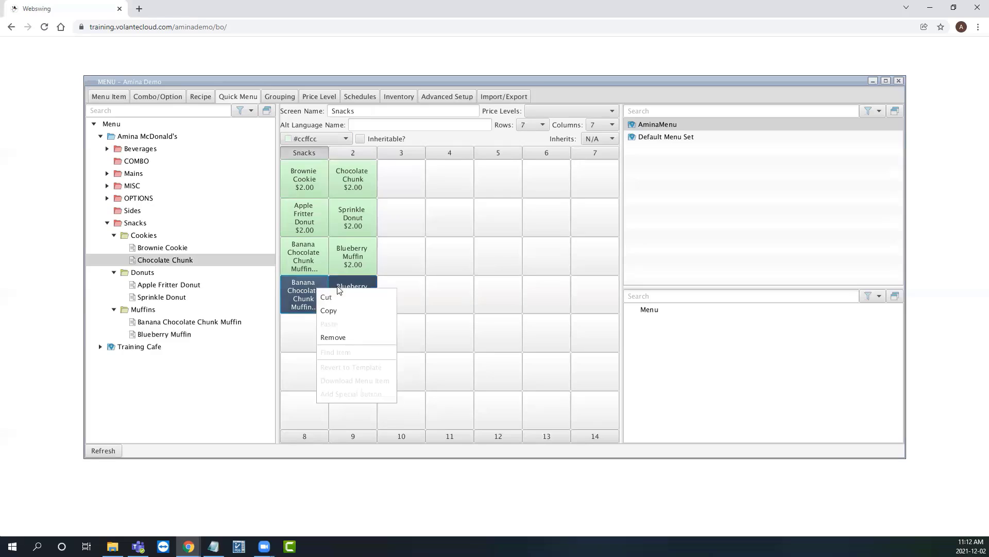
{"action": "left_click", "coordinate": [359, 336]}
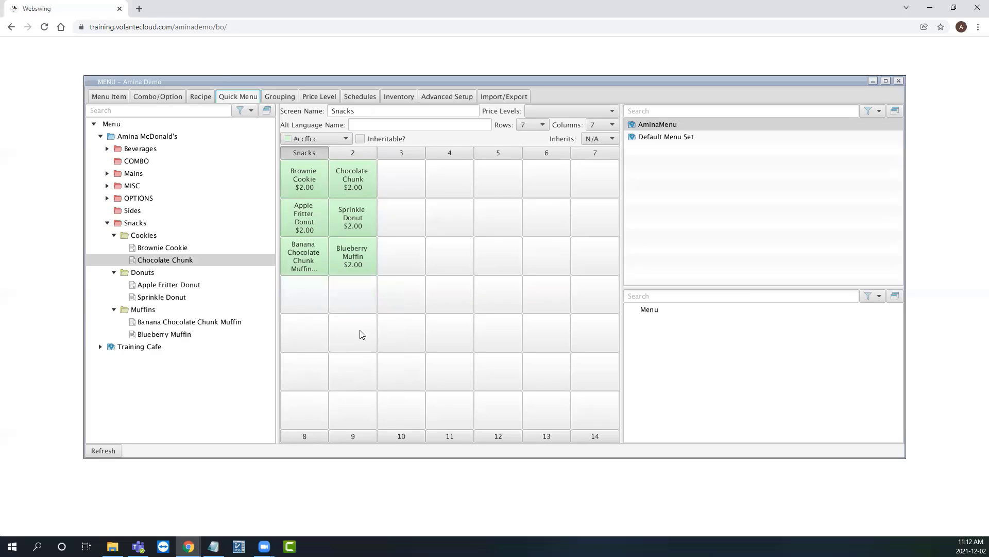
Step: Set the Snacks screen grid to 3 rows and 2 columns
{"action": "left_click", "coordinate": [538, 125]}
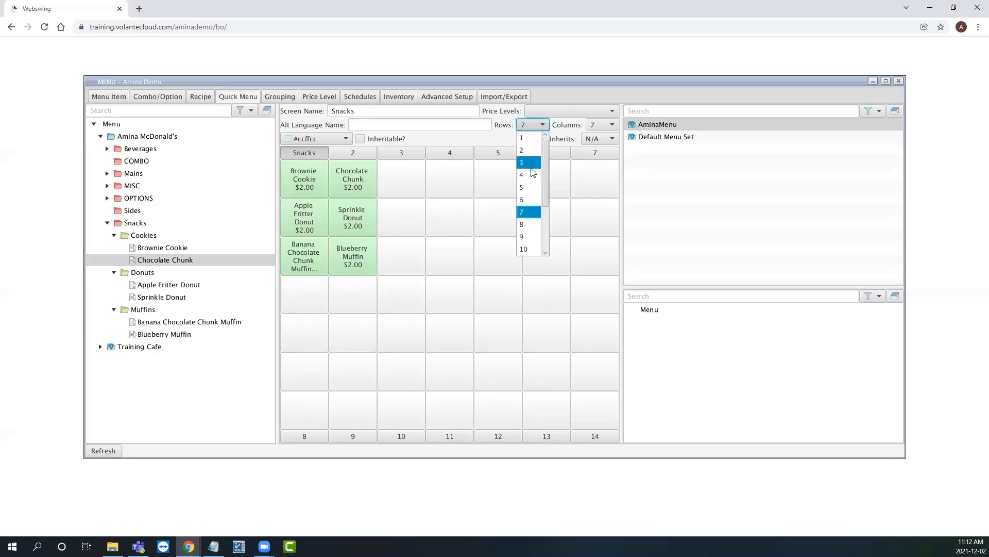
{"action": "left_click", "coordinate": [534, 164]}
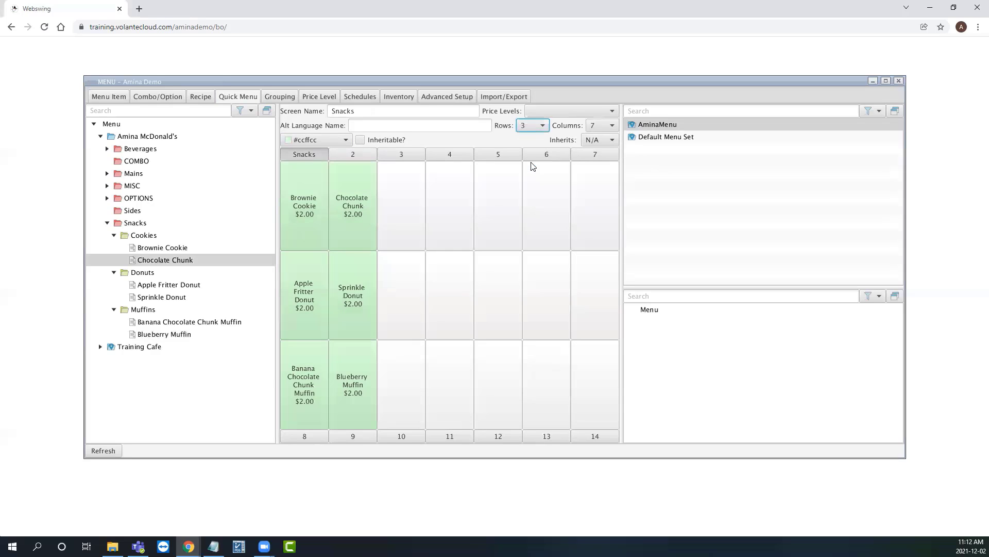
{"action": "left_click", "coordinate": [602, 126]}
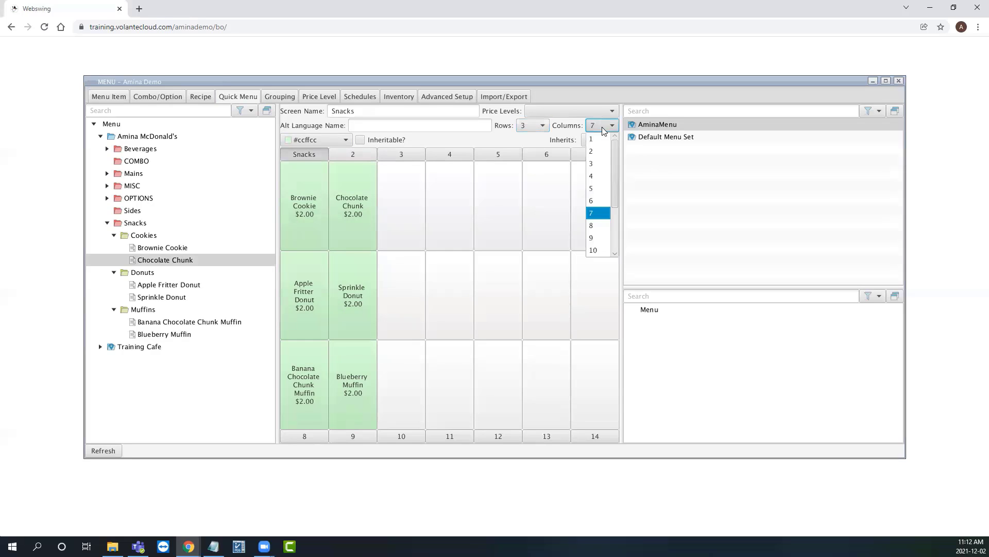
{"action": "left_click", "coordinate": [603, 155]}
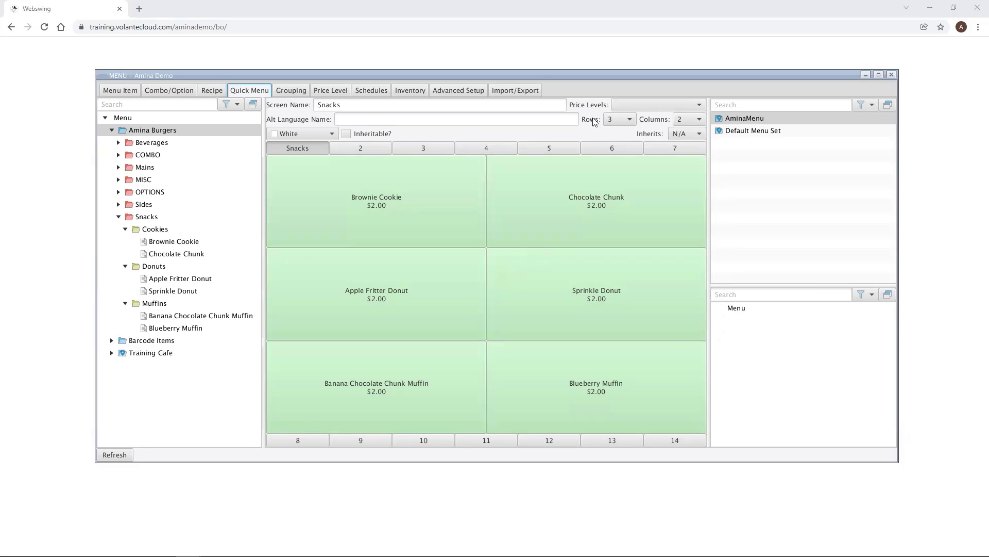
{"action": "left_click", "coordinate": [699, 104]}
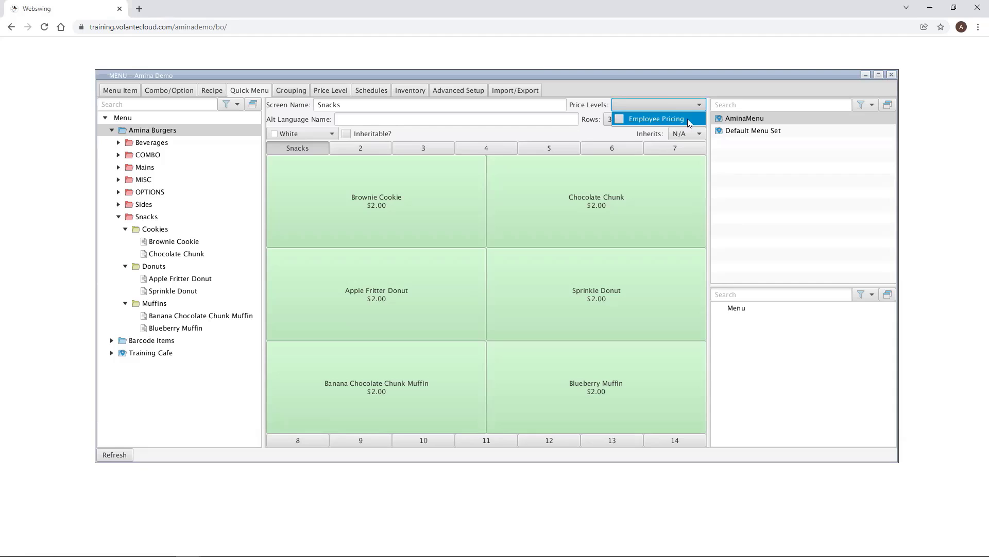
{"action": "left_click", "coordinate": [665, 94]}
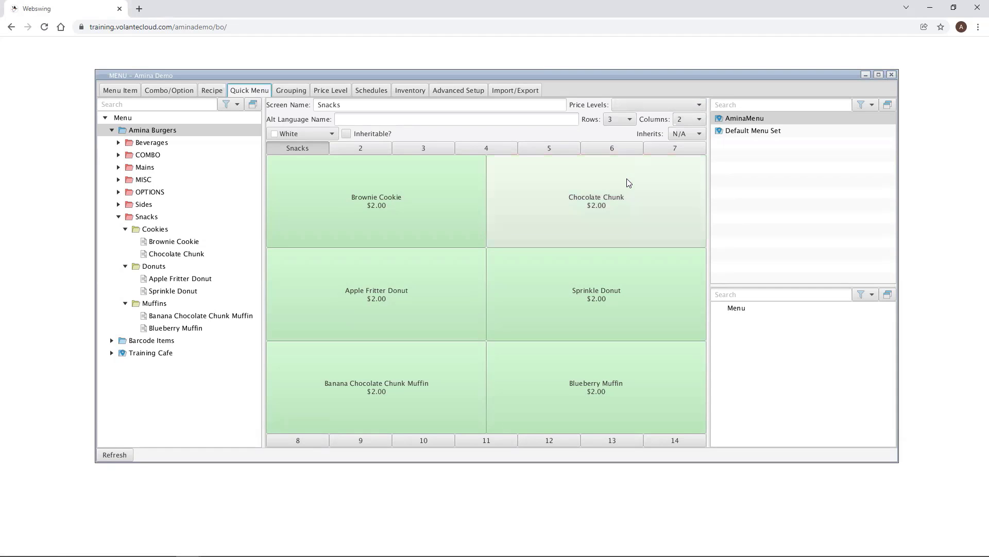